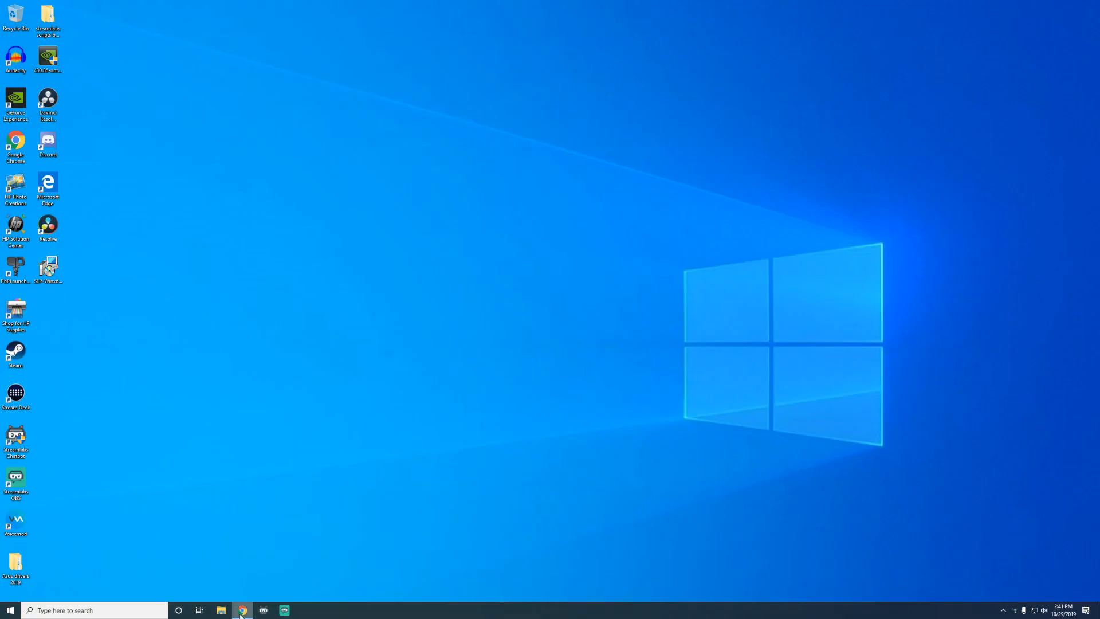
Open a new Google Chrome window and maximize it
{"action": "right_click", "coordinate": [241, 611]}
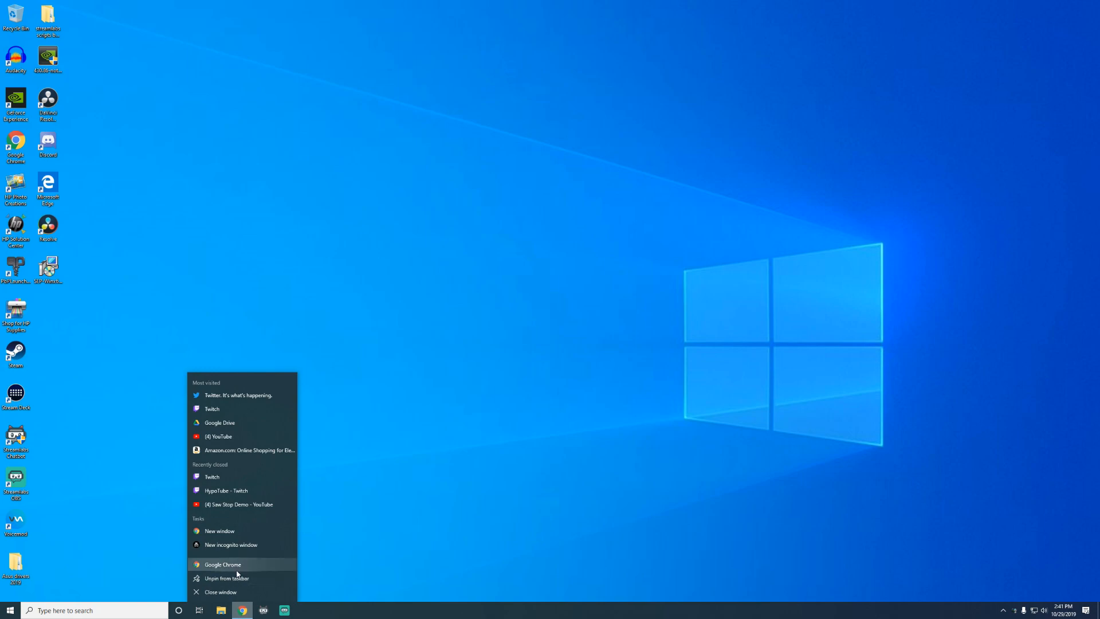
{"action": "left_click", "coordinate": [218, 565]}
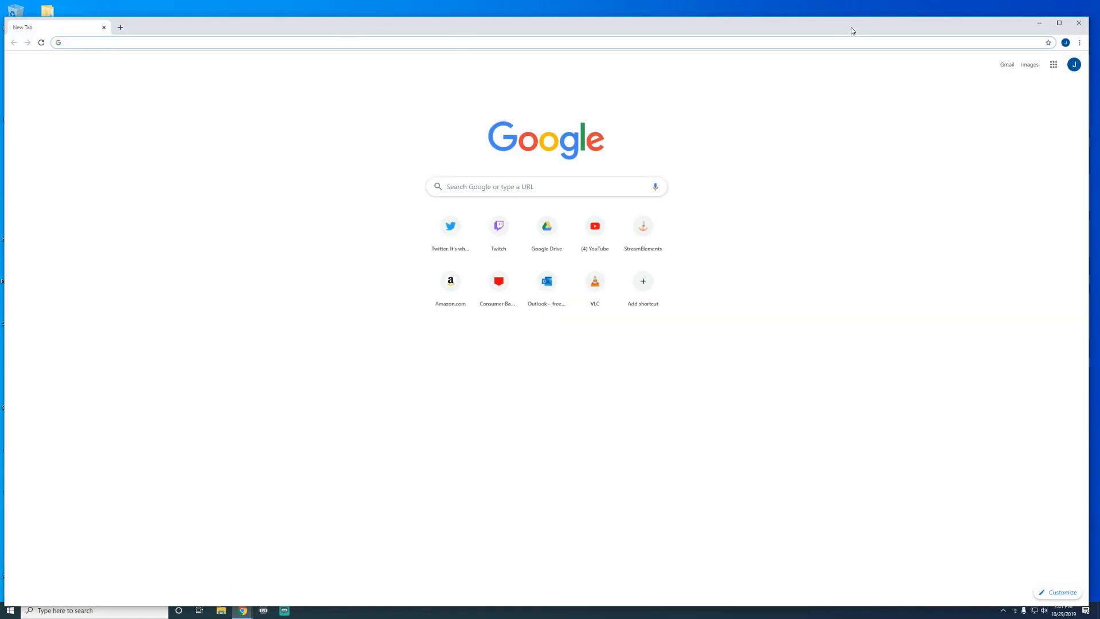
{"action": "left_click", "coordinate": [1059, 23]}
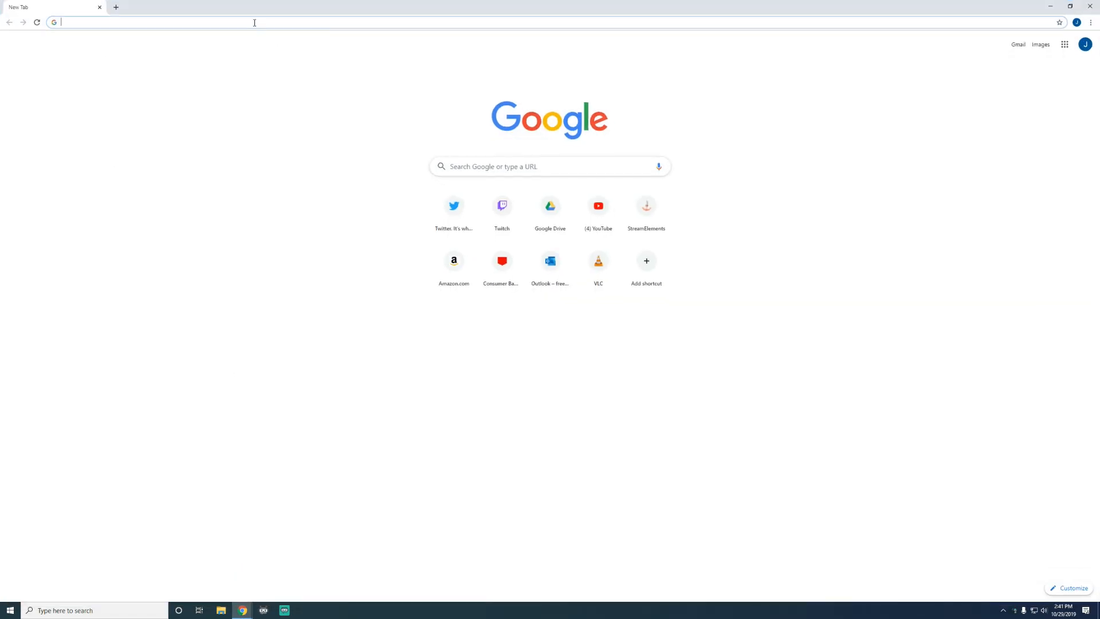
Go to videolan.org
{"action": "type", "text": "videola"}
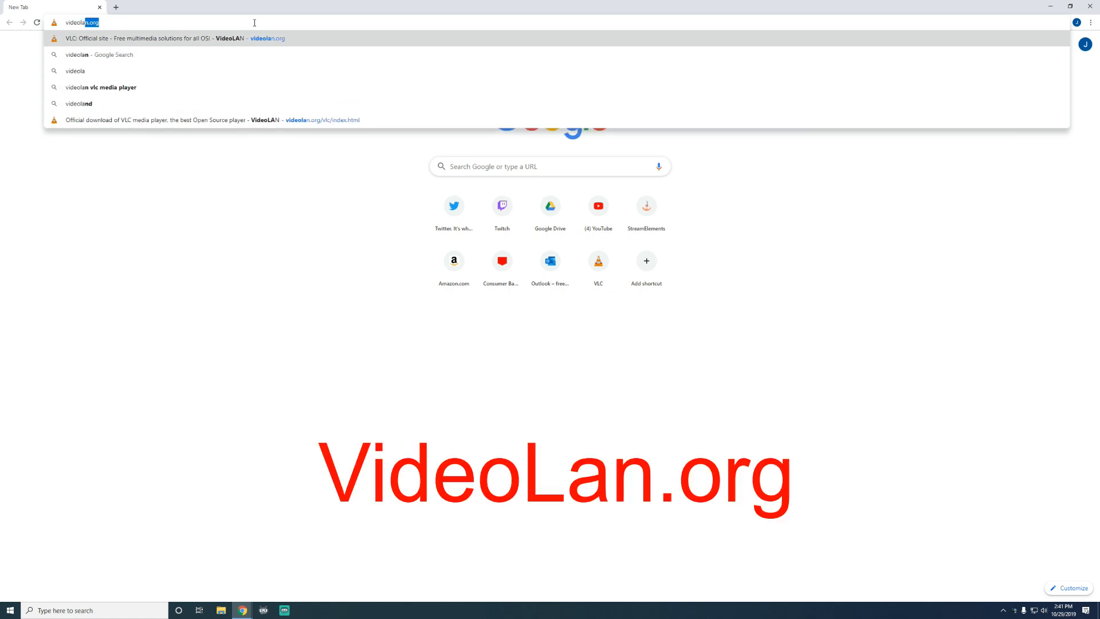
{"action": "type", "text": "n.org"}
{"action": "key", "text": "Return"}
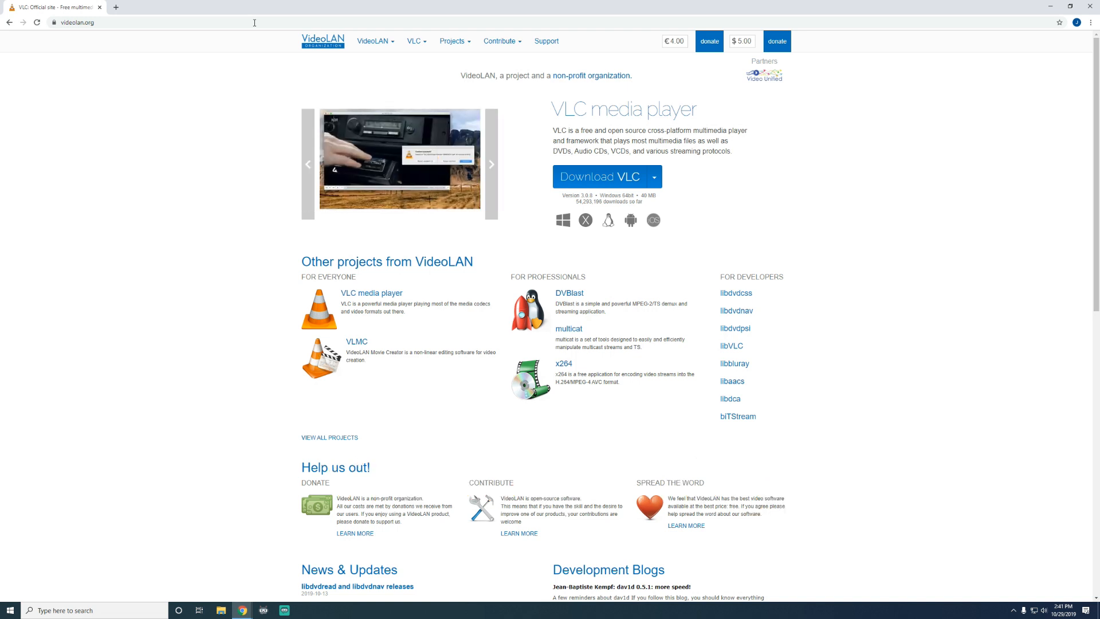
Open the VLC download page and download VLC for Windows 64bit
{"action": "mouse_move", "coordinate": [415, 47]}
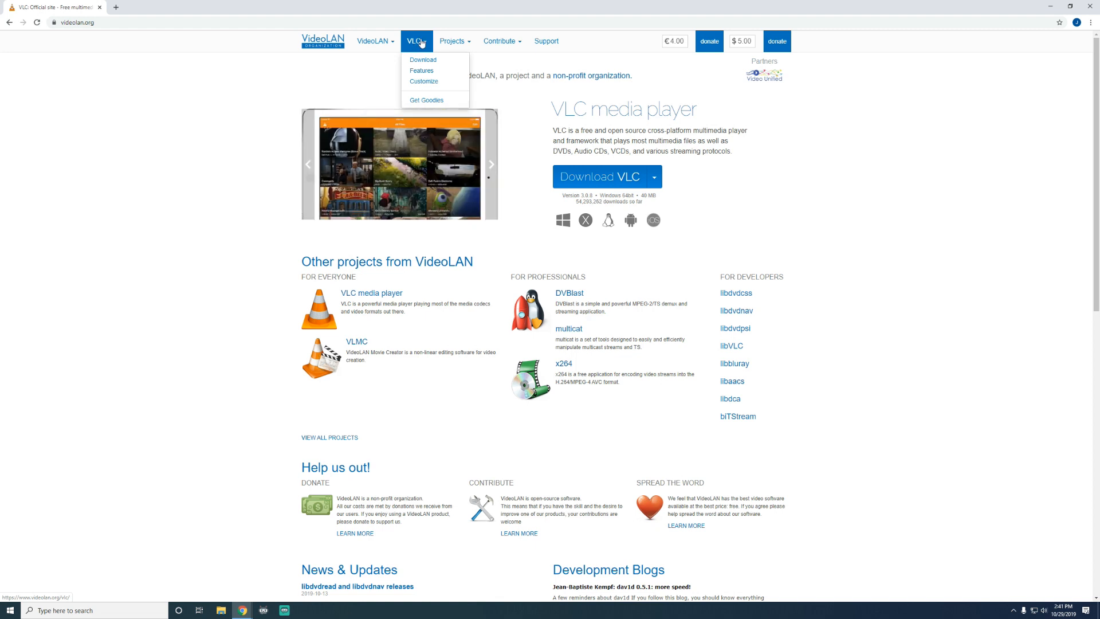
{"action": "left_click", "coordinate": [425, 61]}
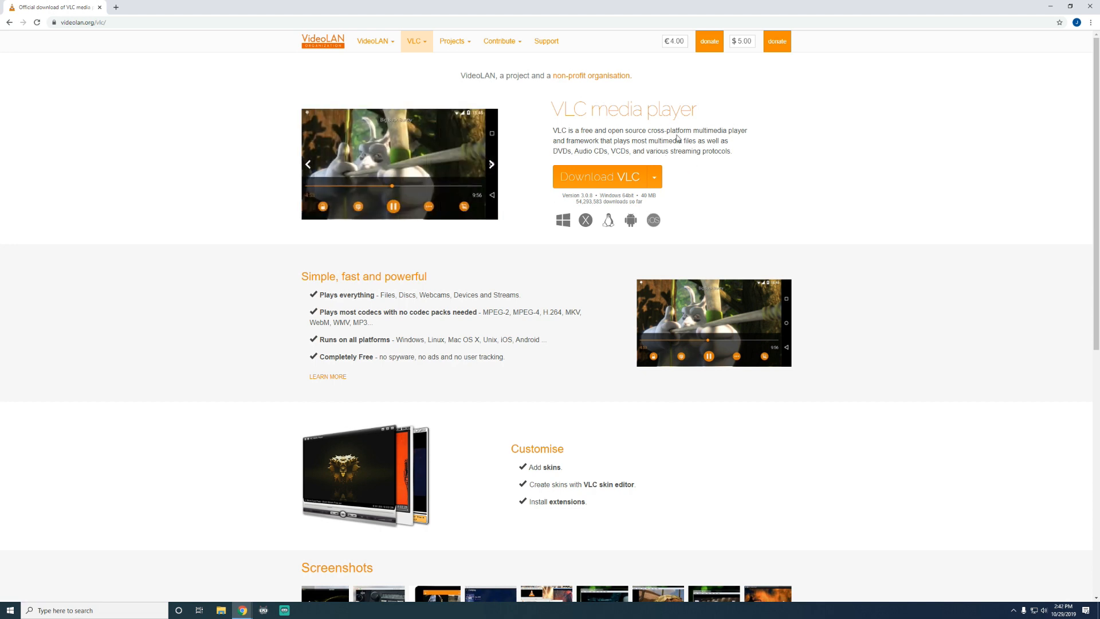
{"action": "left_click", "coordinate": [656, 181]}
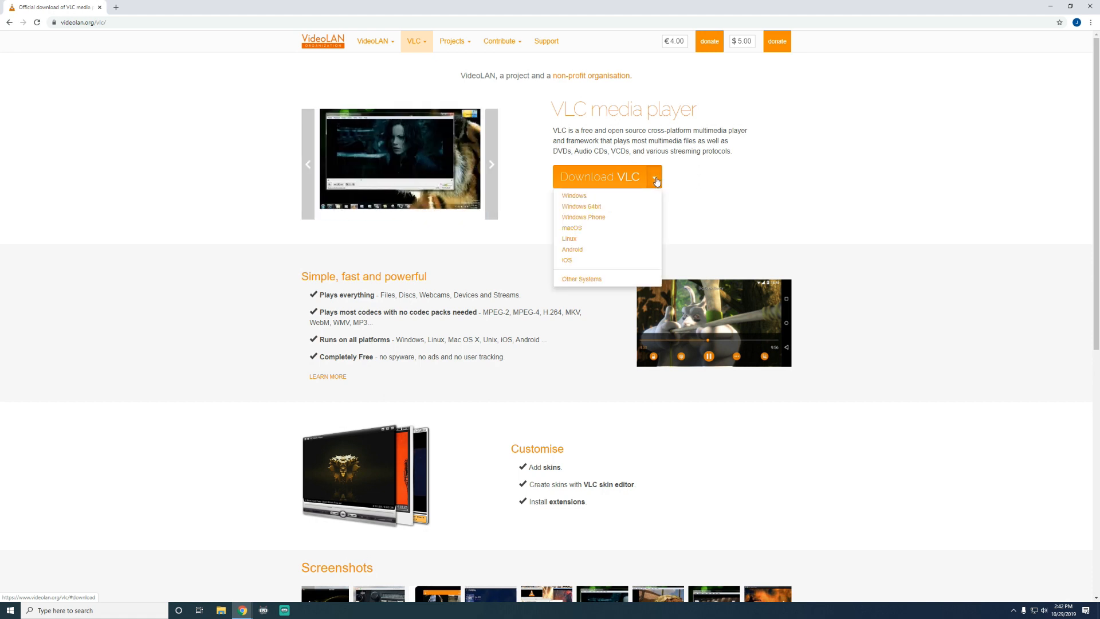
{"action": "left_click", "coordinate": [580, 208]}
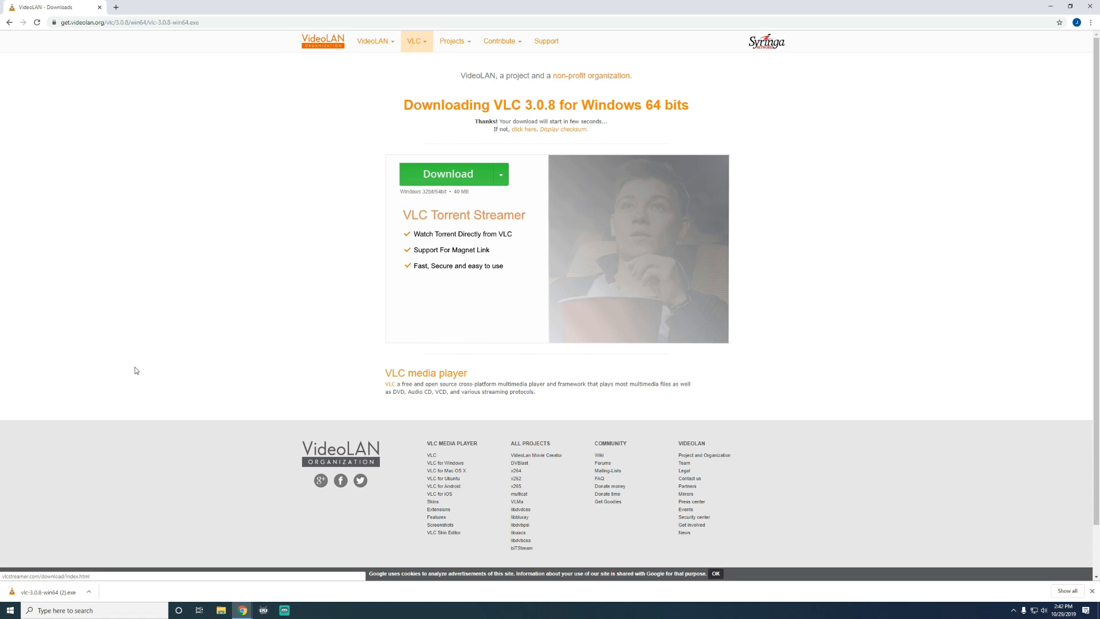
Run the downloaded VLC installer in English, pass the welcome page and accept the license agreement
{"action": "left_click", "coordinate": [38, 593]}
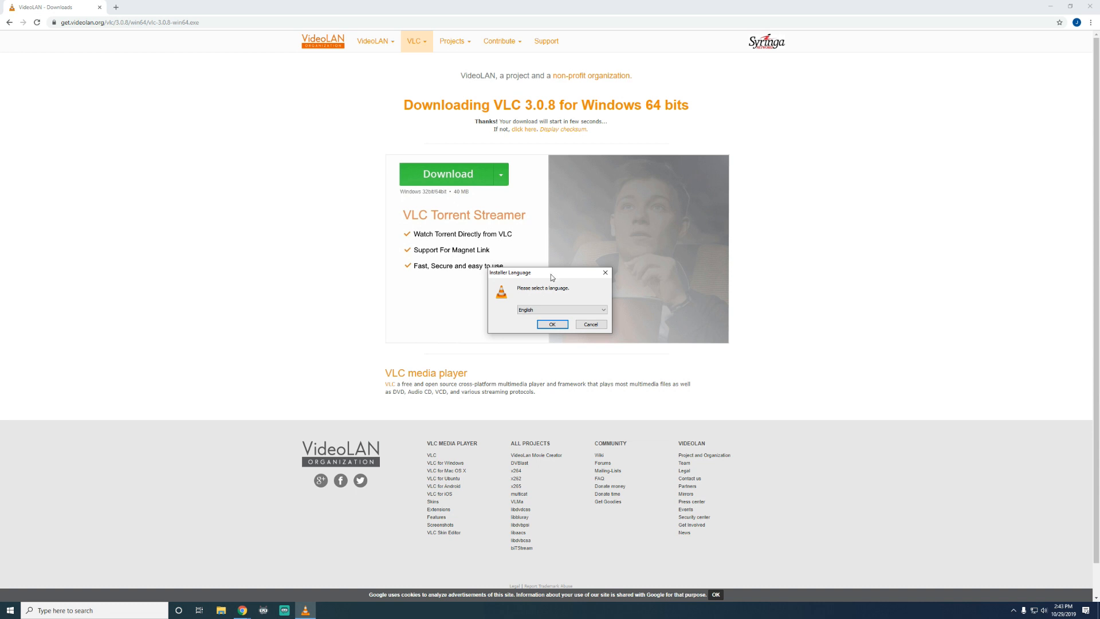
{"action": "left_click", "coordinate": [552, 324]}
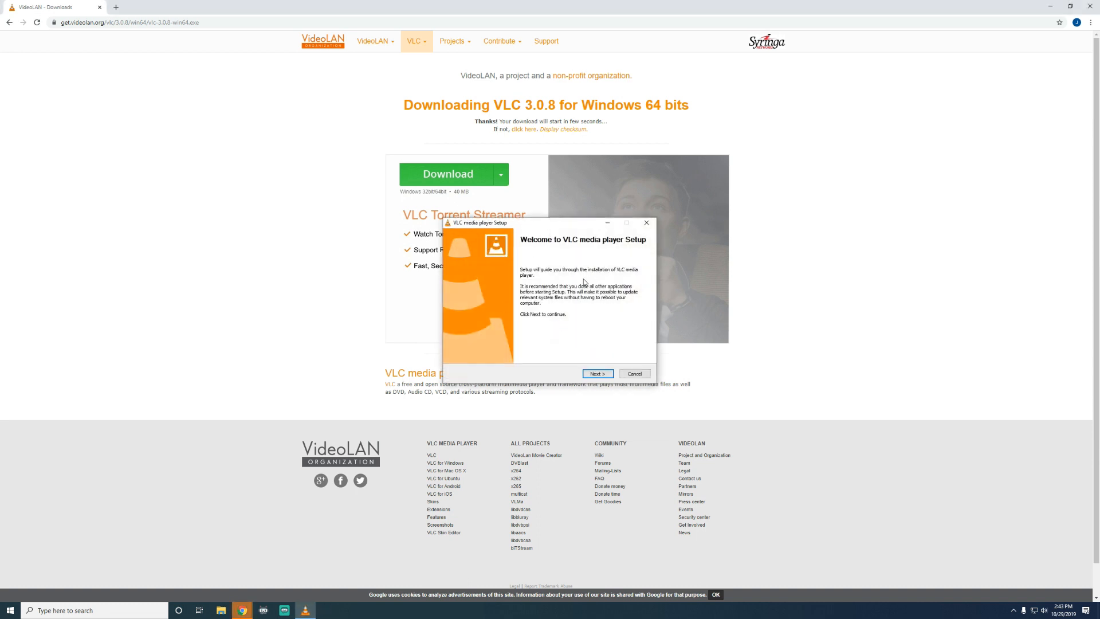
{"action": "left_click", "coordinate": [599, 375]}
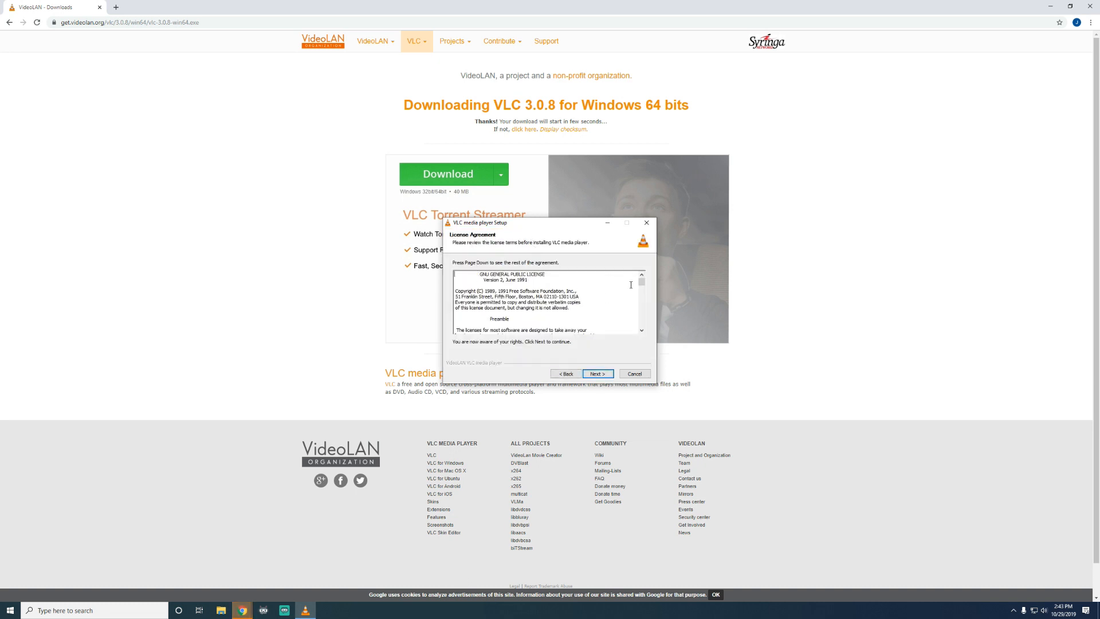
{"action": "left_click_drag", "start_coordinate": [644, 283], "coordinate": [643, 332]}
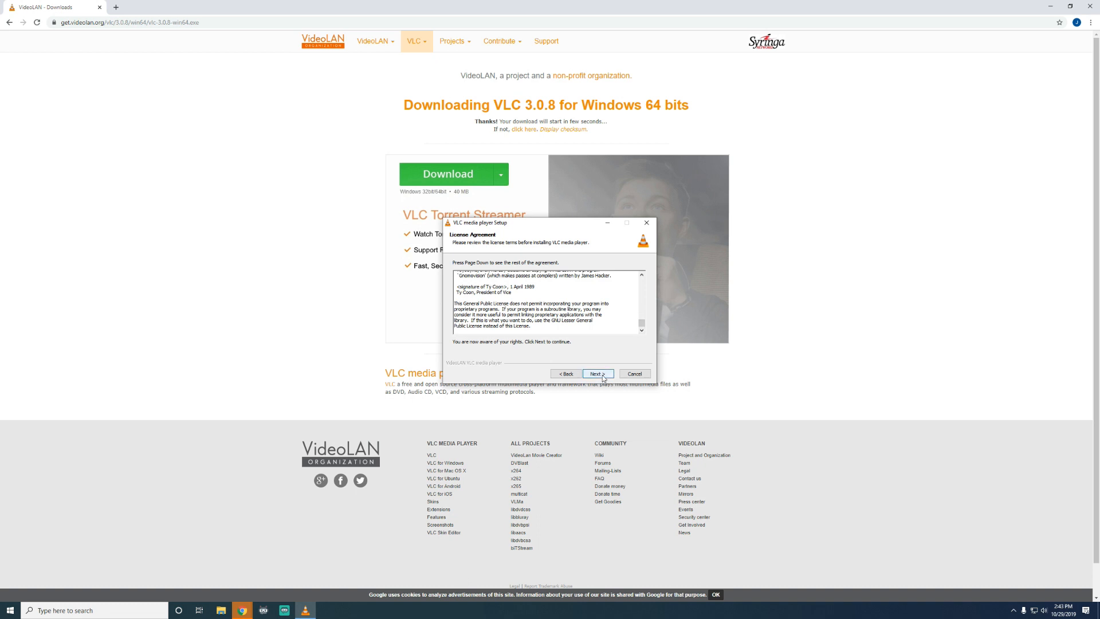
{"action": "left_click", "coordinate": [602, 377]}
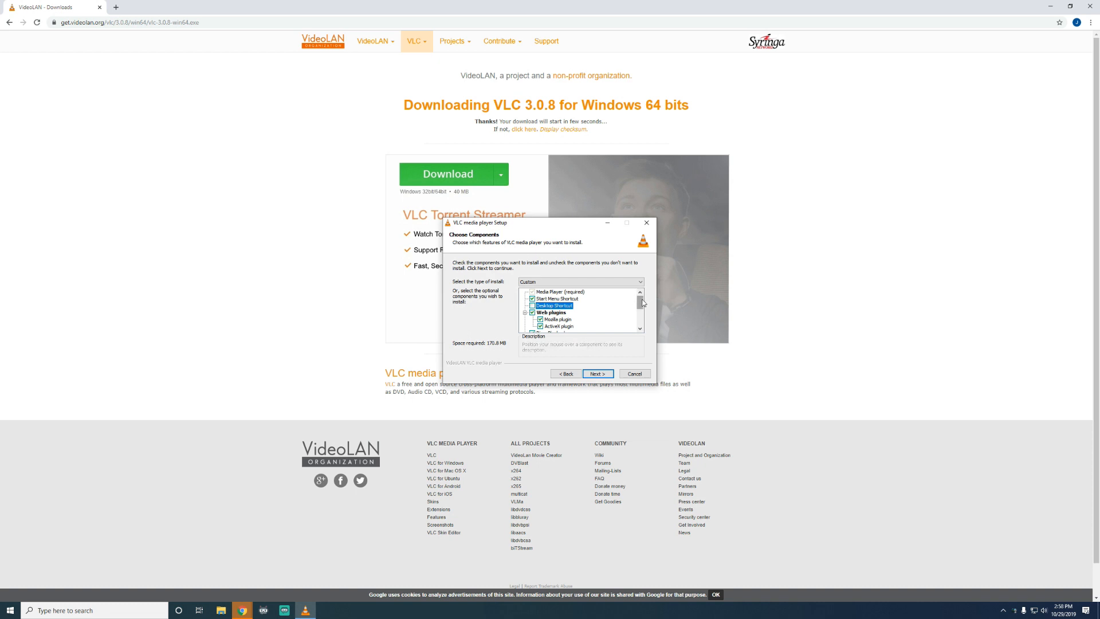
{"action": "left_click_drag", "start_coordinate": [641, 302], "coordinate": [640, 308]}
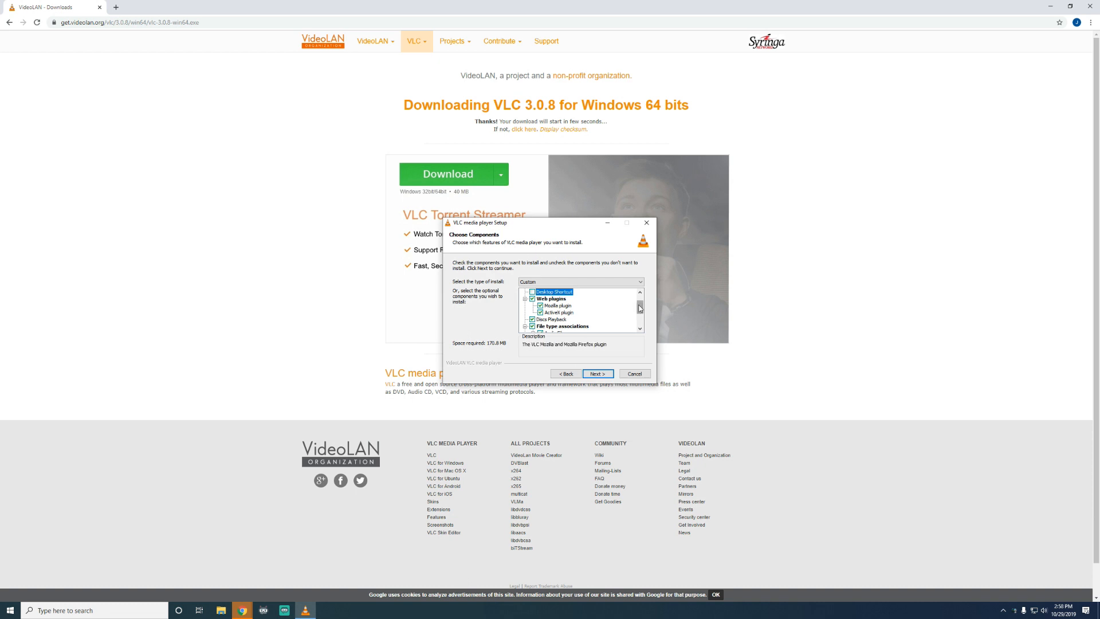
{"action": "left_click_drag", "start_coordinate": [640, 308], "coordinate": [638, 317]}
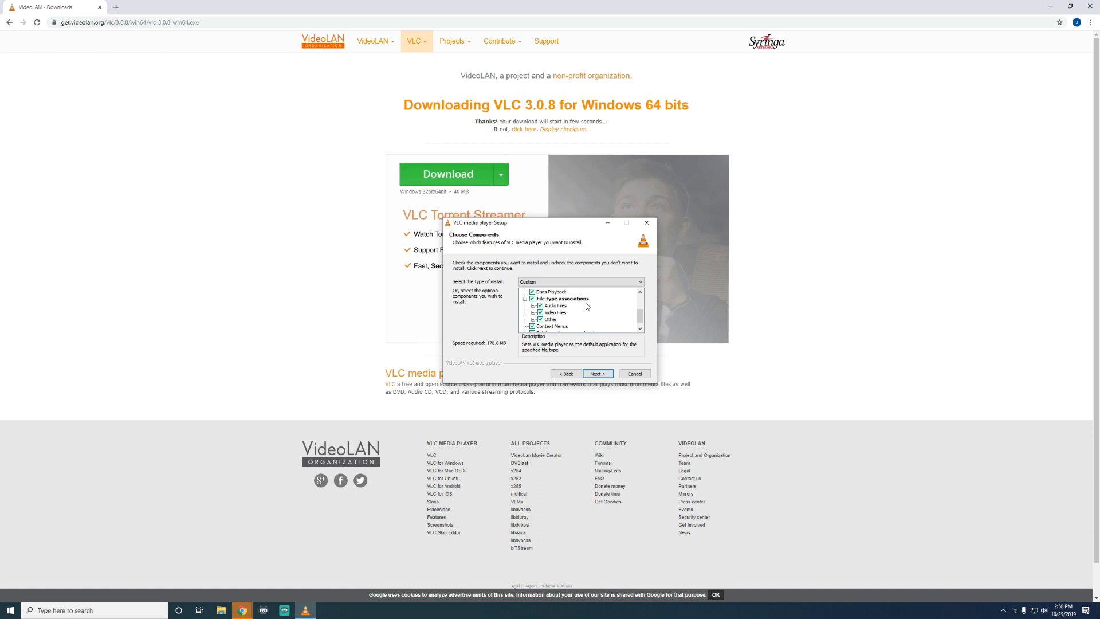
{"action": "left_click", "coordinate": [540, 305]}
{"action": "left_click", "coordinate": [540, 312]}
{"action": "left_click", "coordinate": [541, 319]}
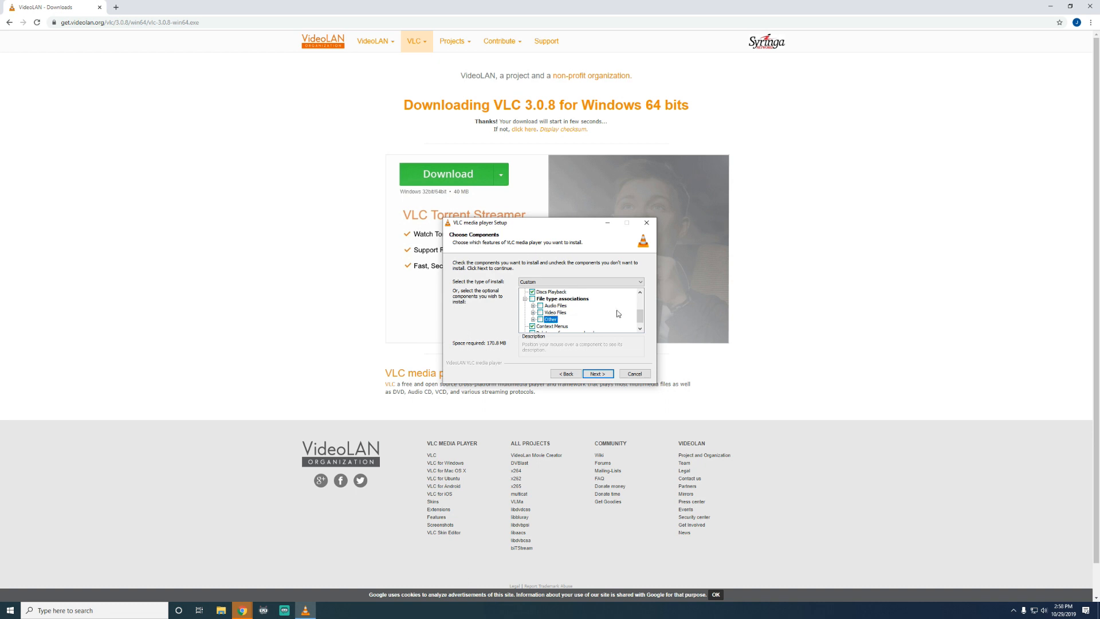
Re-enable the Audio Files, Video Files and Other file type associations and continue to the install location
{"action": "left_click", "coordinate": [541, 306]}
{"action": "left_click", "coordinate": [540, 313]}
{"action": "left_click", "coordinate": [541, 319]}
{"action": "left_click_drag", "start_coordinate": [641, 318], "coordinate": [641, 325]}
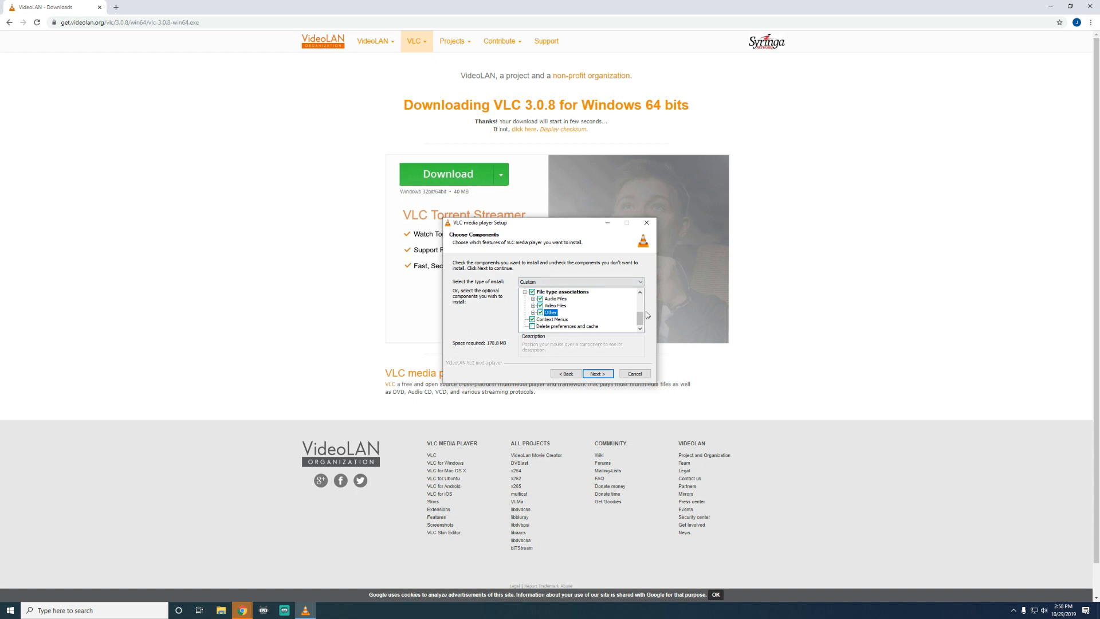
{"action": "left_click", "coordinate": [598, 374]}
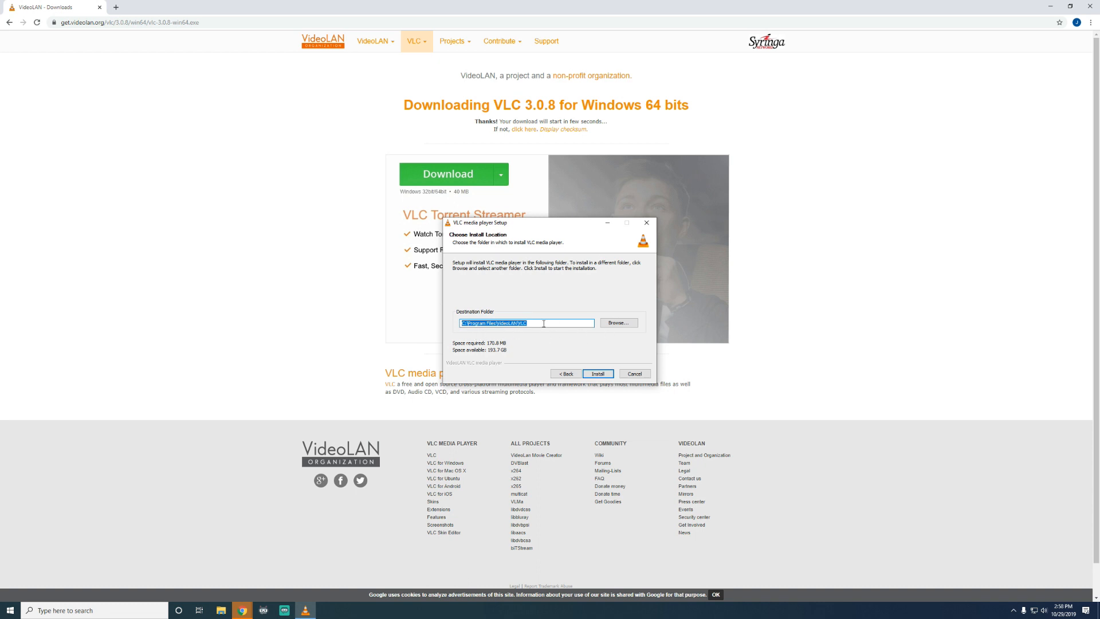
Install VLC to the default folder, clear the Run VLC media player option and finish setup
{"action": "left_click", "coordinate": [599, 375]}
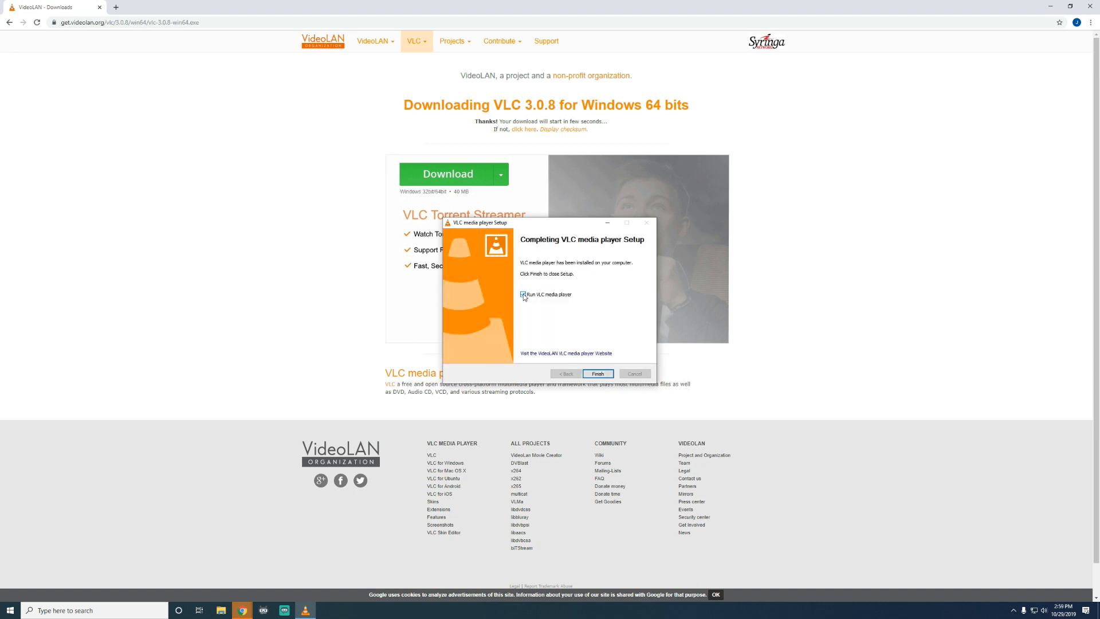
{"action": "left_click", "coordinate": [523, 296]}
{"action": "left_click", "coordinate": [599, 374]}
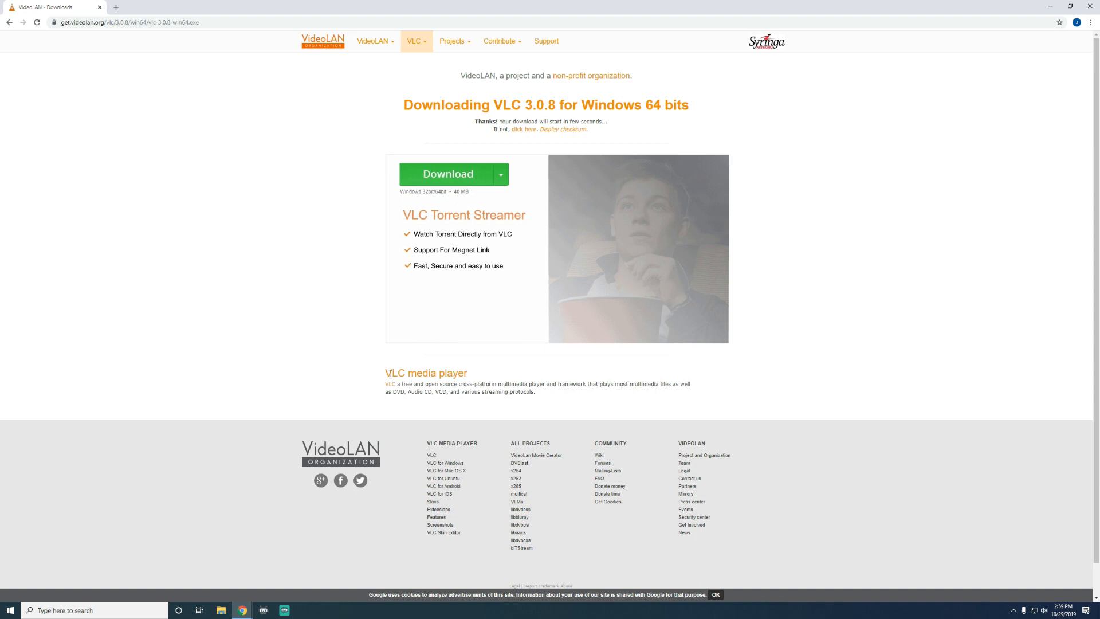
Open the Videos folder in File Explorer and create a new folder named clips
{"action": "left_click", "coordinate": [228, 615]}
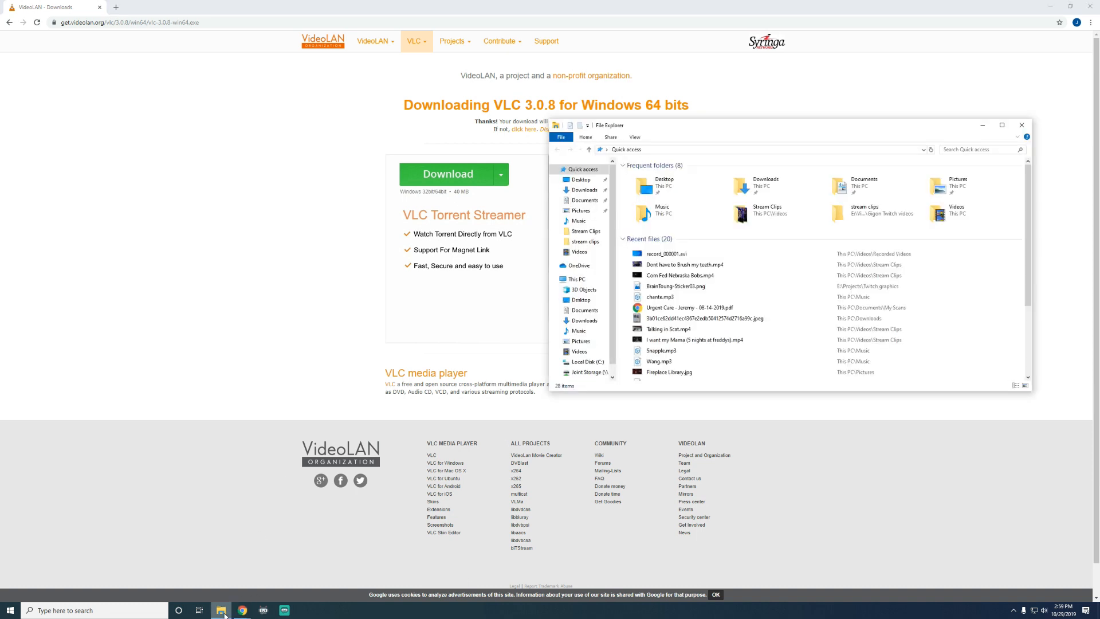
{"action": "left_click", "coordinate": [580, 254]}
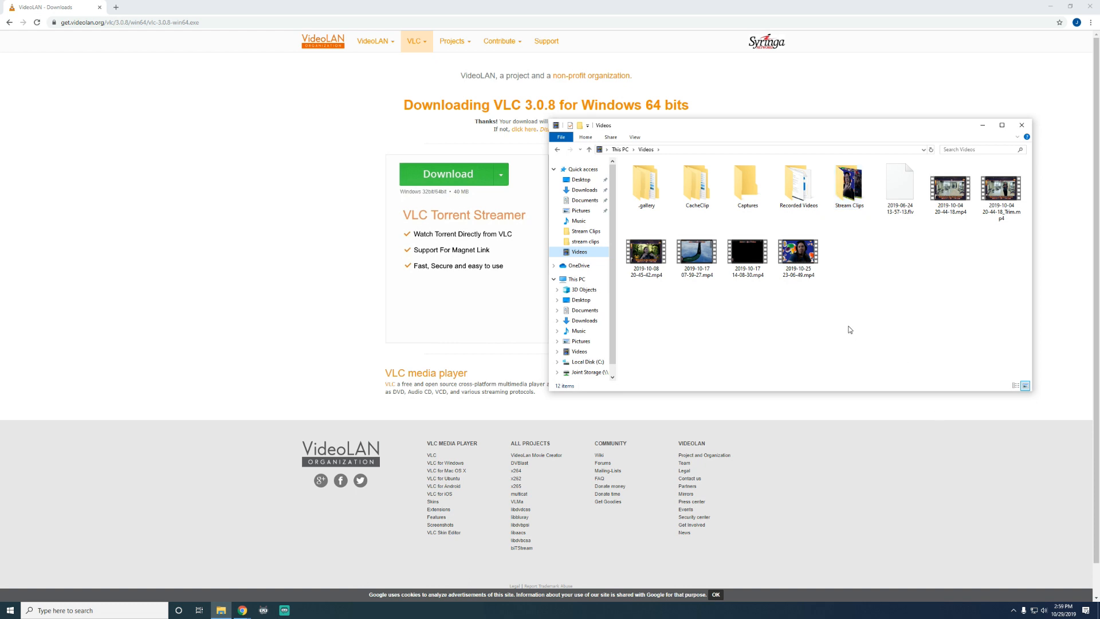
{"action": "right_click", "coordinate": [875, 262]}
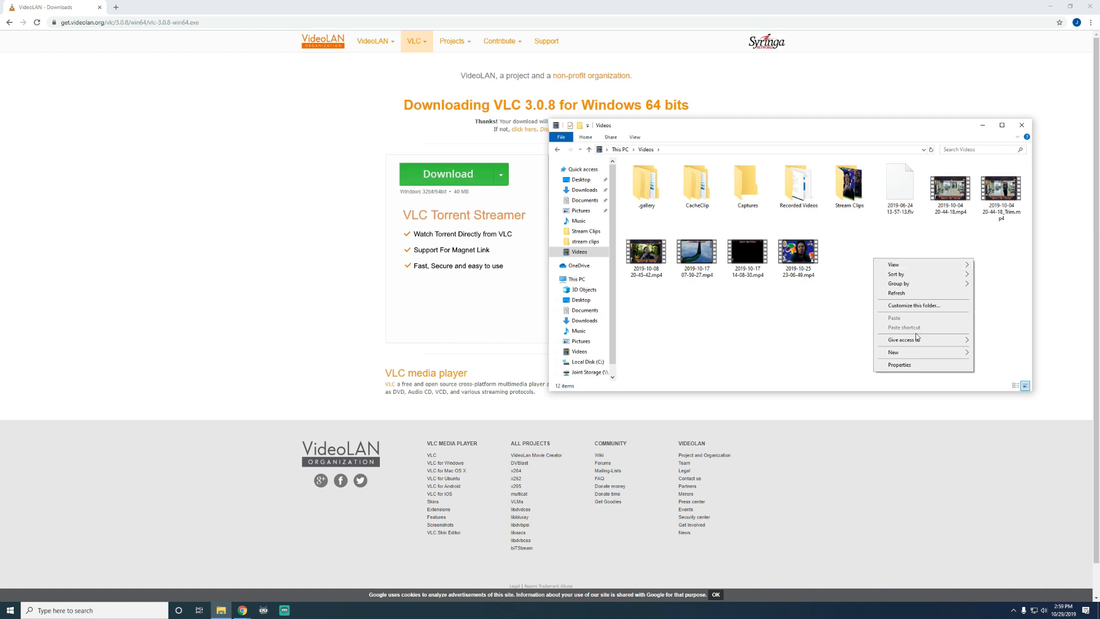
{"action": "mouse_move", "coordinate": [914, 355]}
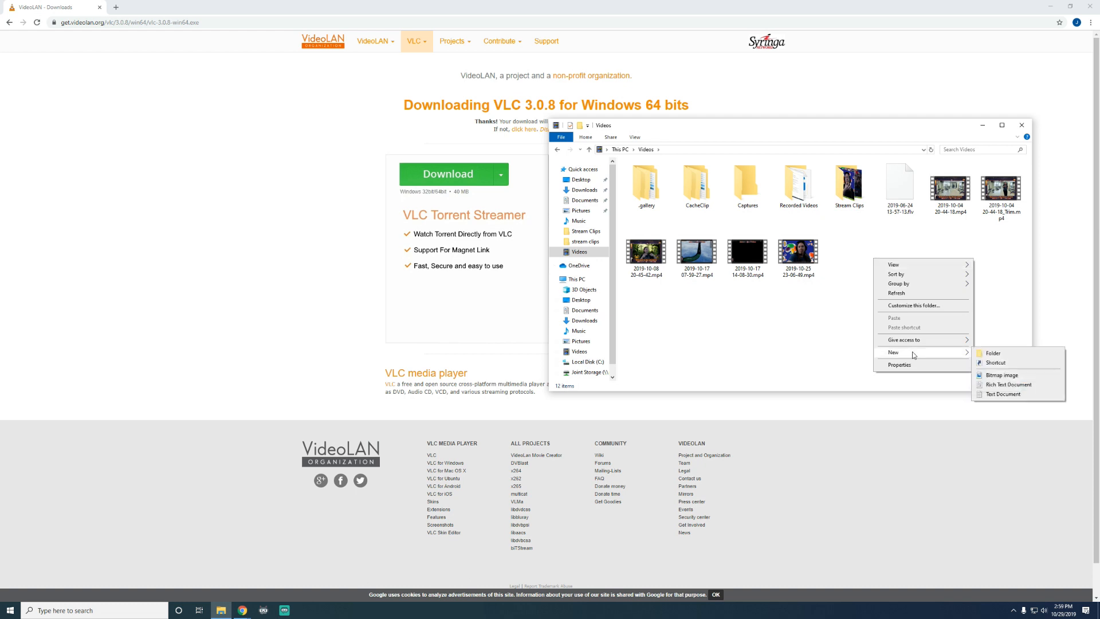
{"action": "left_click", "coordinate": [993, 353]}
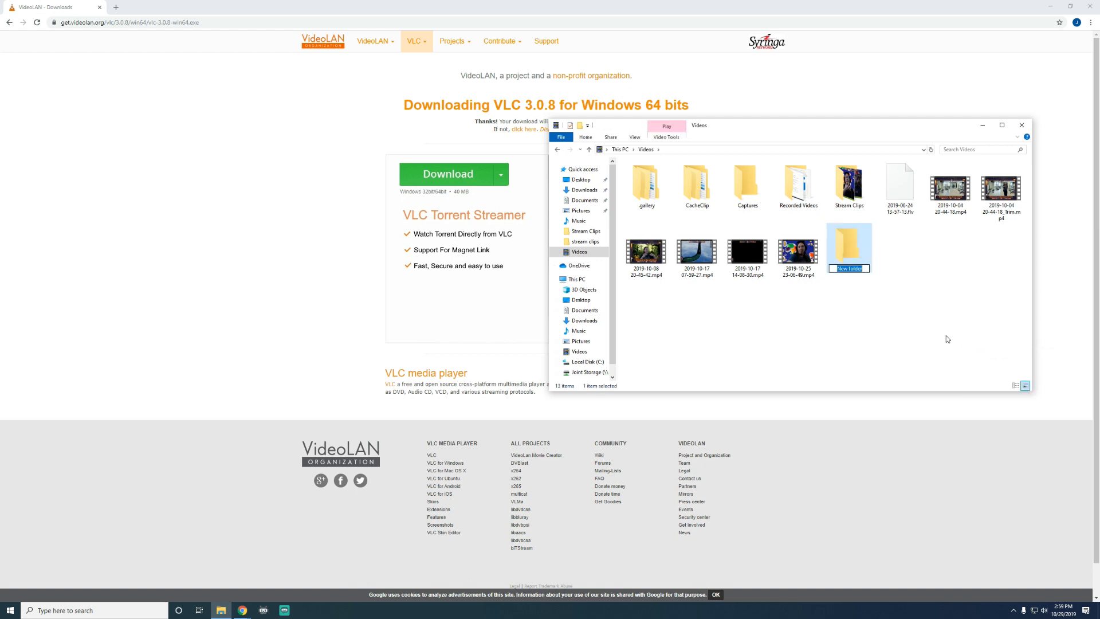
{"action": "type", "text": "clips"}
{"action": "key", "text": "Return"}
Select the four mp4 video clips and move them into the clips folder
{"action": "left_click_drag", "start_coordinate": [810, 299], "coordinate": [625, 225]}
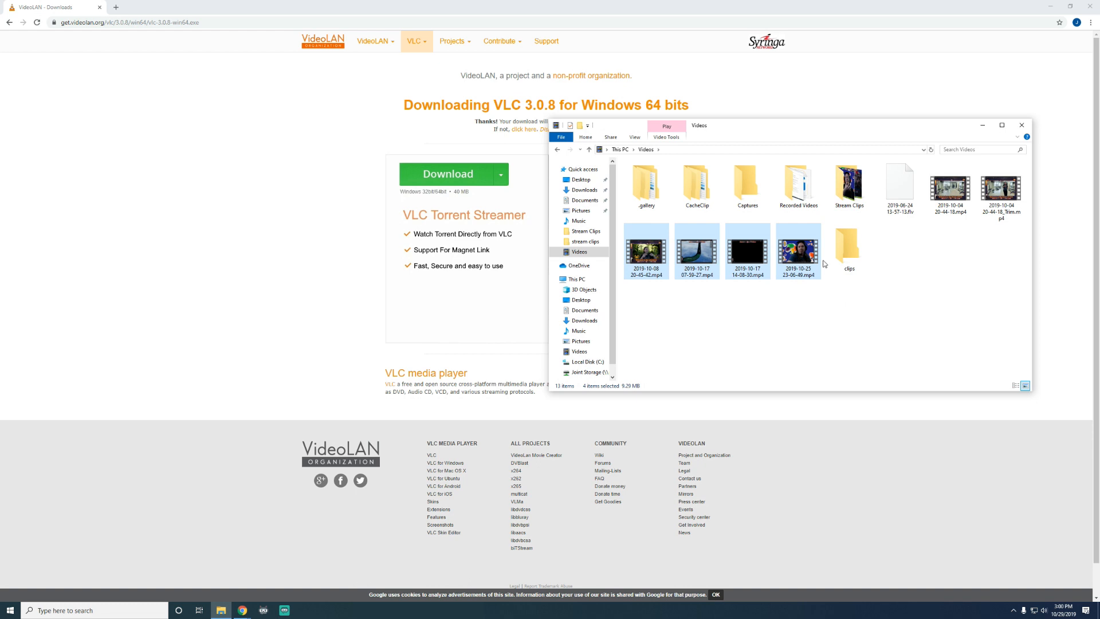
{"action": "left_click_drag", "start_coordinate": [637, 255], "coordinate": [866, 241]}
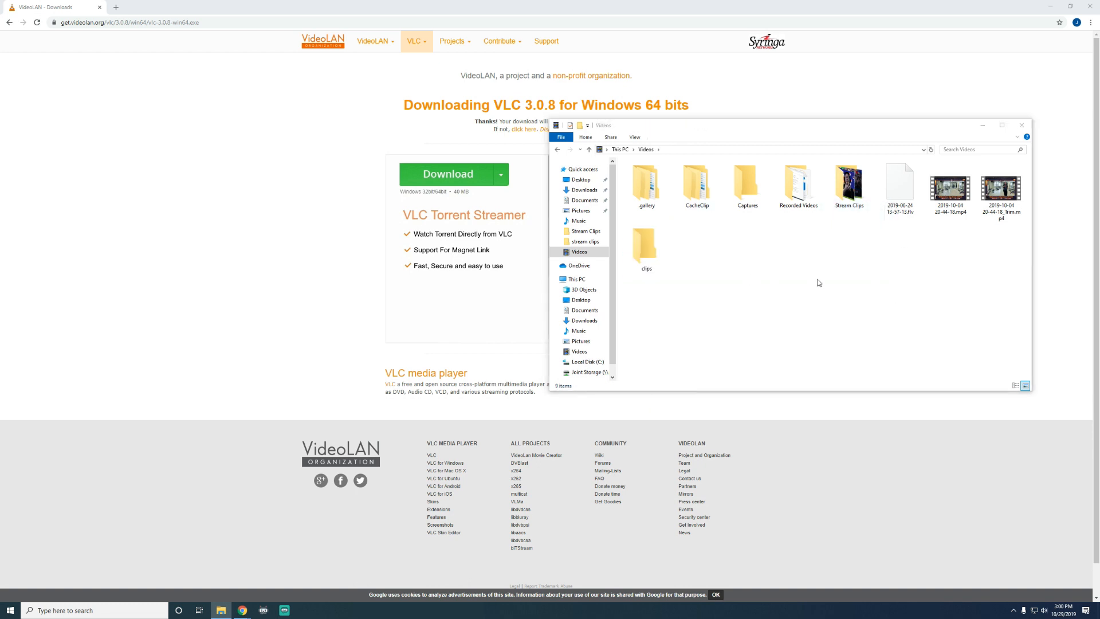
Minimize the browser, open Streamlabs OBS and start adding a VLC Source to the test scene
{"action": "left_click", "coordinate": [1050, 6]}
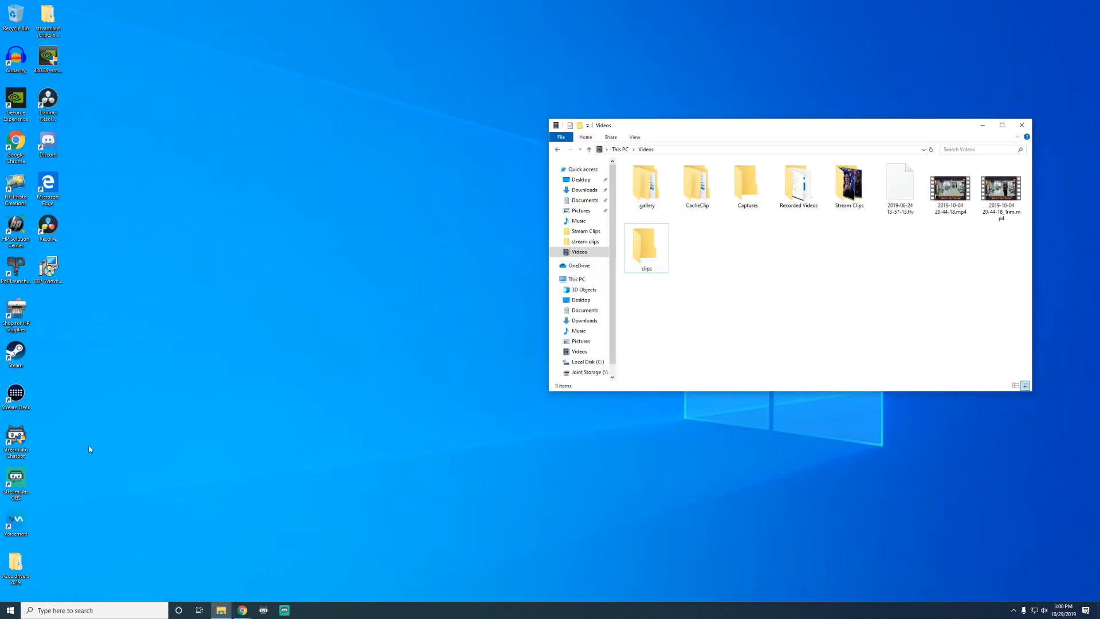
{"action": "left_click", "coordinate": [20, 479]}
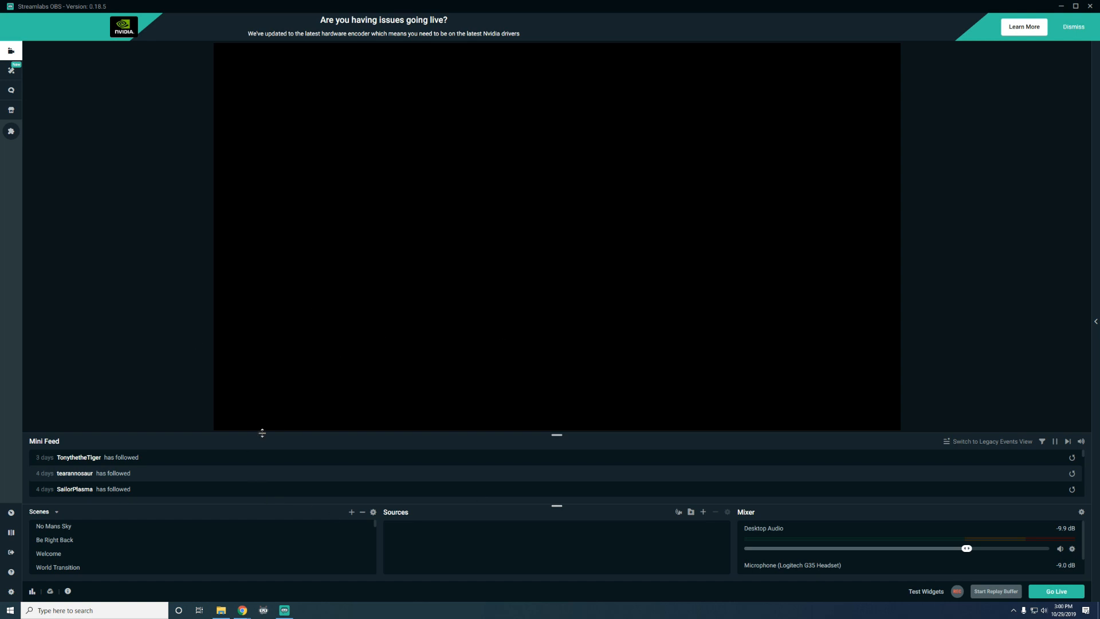
{"action": "scroll", "coordinate": [268, 544], "scroll_direction": "down", "scroll_amount": 5}
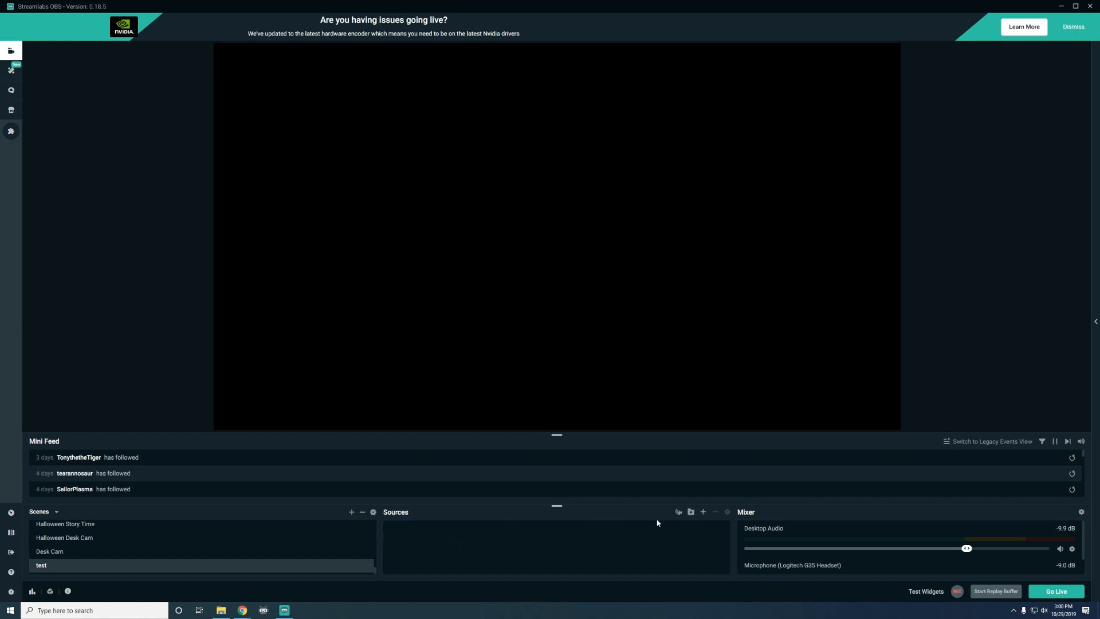
{"action": "left_click", "coordinate": [703, 513]}
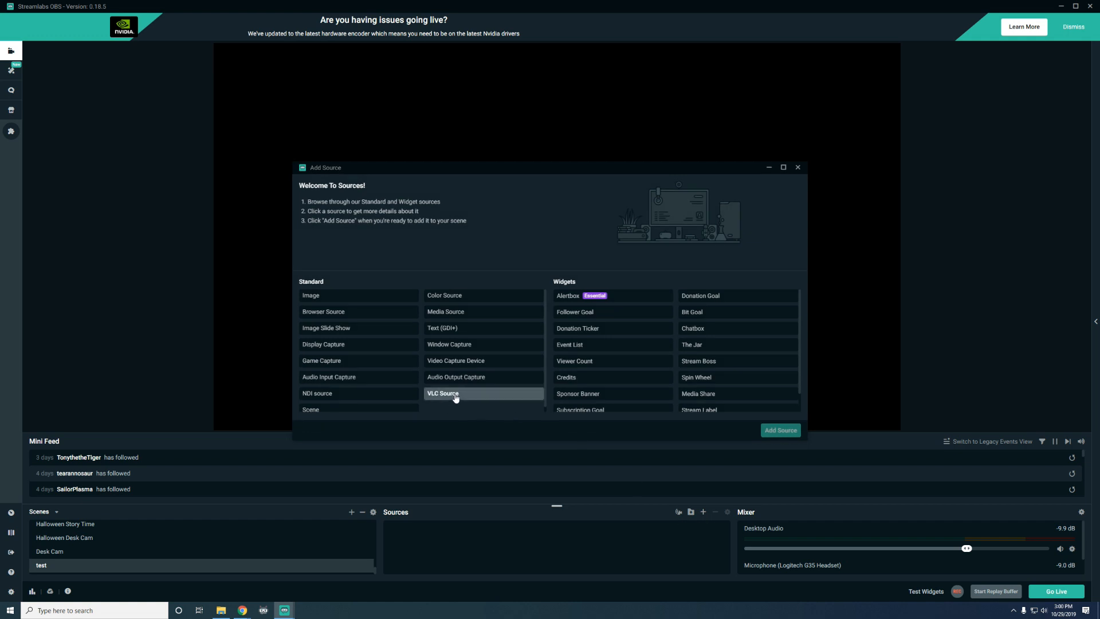
{"action": "left_click", "coordinate": [456, 396]}
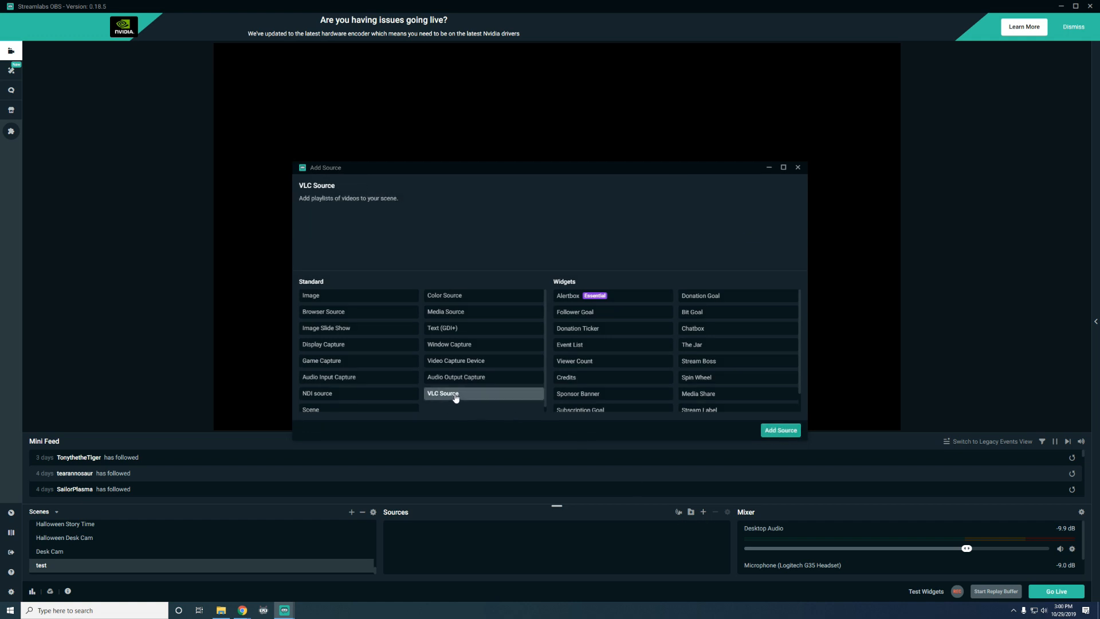
{"action": "left_click", "coordinate": [783, 431]}
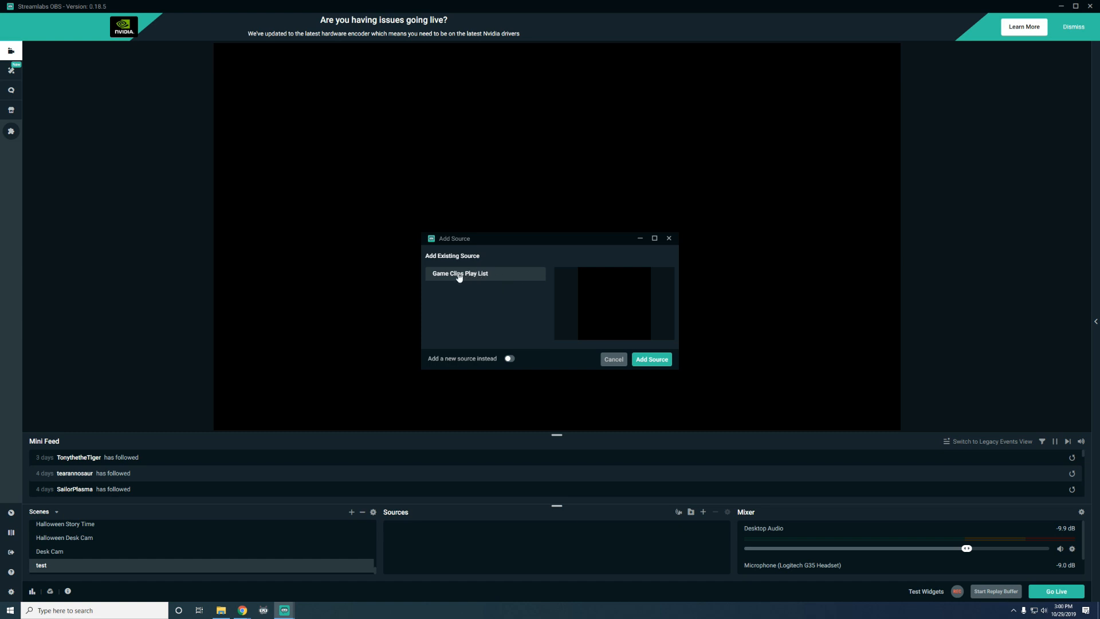
Add it as a new source named test clips
{"action": "left_click", "coordinate": [509, 359]}
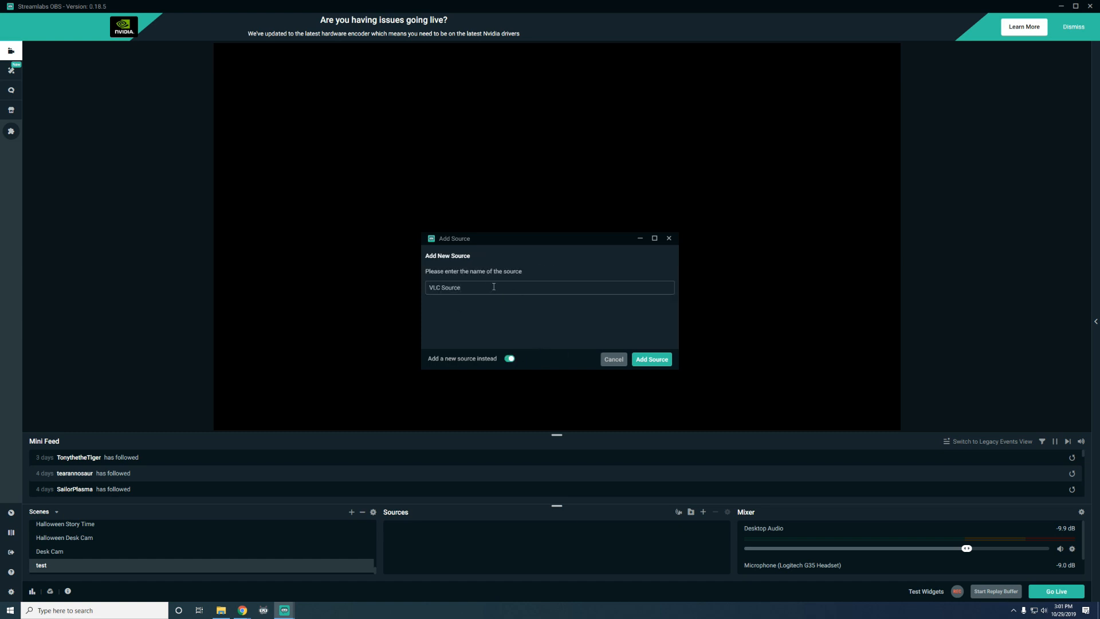
{"action": "left_click_drag", "start_coordinate": [487, 288], "coordinate": [411, 287]}
{"action": "type", "text": "slream clips"}
{"action": "key", "text": "BackSpace"}
{"action": "key", "text": "BackSpace"}
{"action": "key", "text": "BackSpace"}
{"action": "key", "text": "BackSpace"}
{"action": "key", "text": "BackSpace"}
{"action": "key", "text": "BackSpace"}
{"action": "key", "text": "BackSpace"}
{"action": "key", "text": "BackSpace"}
{"action": "key", "text": "BackSpace"}
{"action": "key", "text": "BackSpace"}
{"action": "key", "text": "BackSpace"}
{"action": "type", "text": "test clips"}
{"action": "key", "text": "ctrl+a"}
{"action": "left_click", "coordinate": [650, 359]}
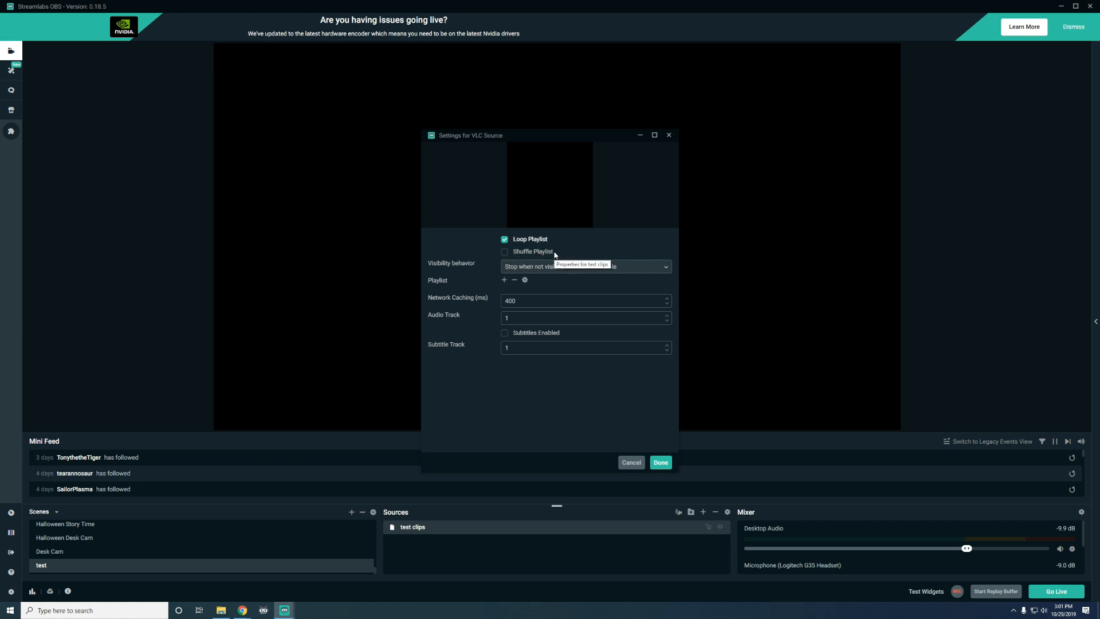
Enable Shuffle Playlist and set the visibility behavior to Pause when not visible, unpause when visible
{"action": "left_click", "coordinate": [554, 255]}
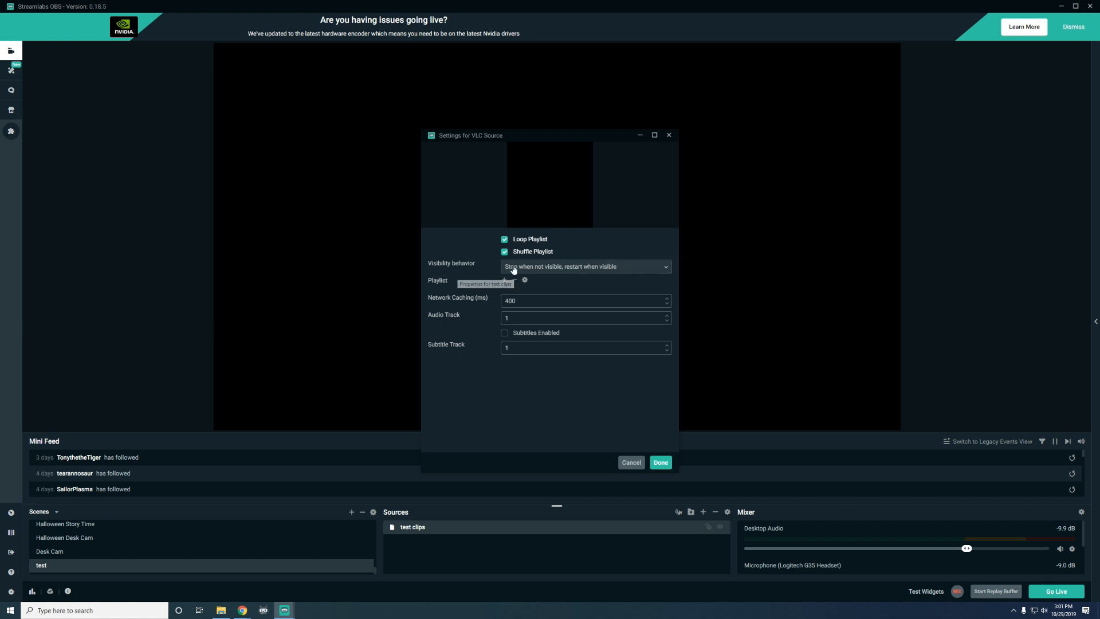
{"action": "left_click", "coordinate": [664, 271]}
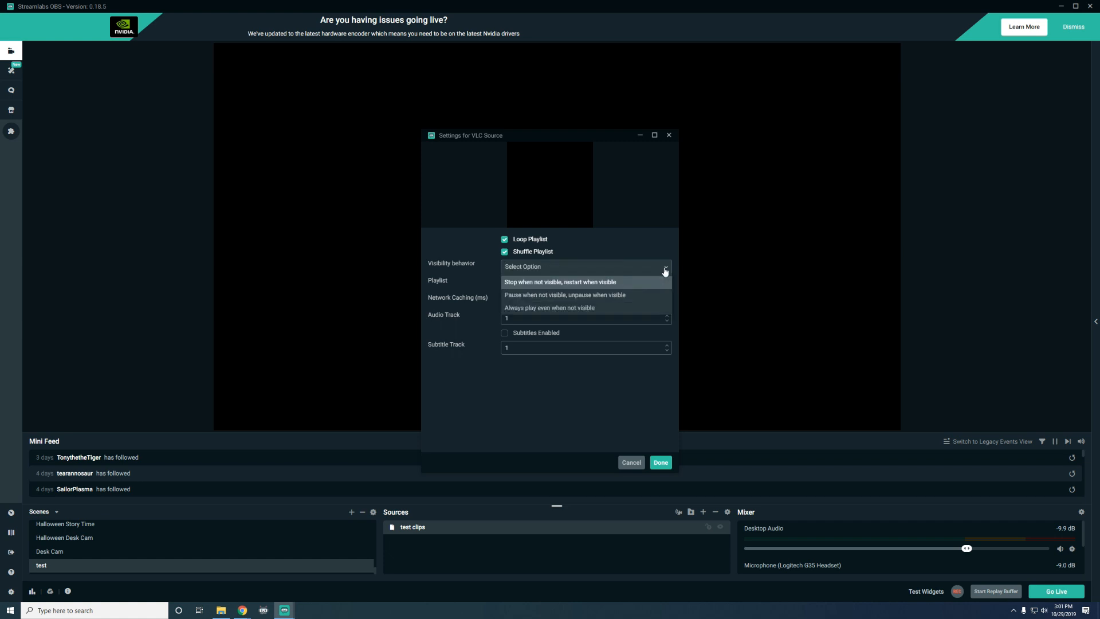
{"action": "left_click", "coordinate": [537, 295]}
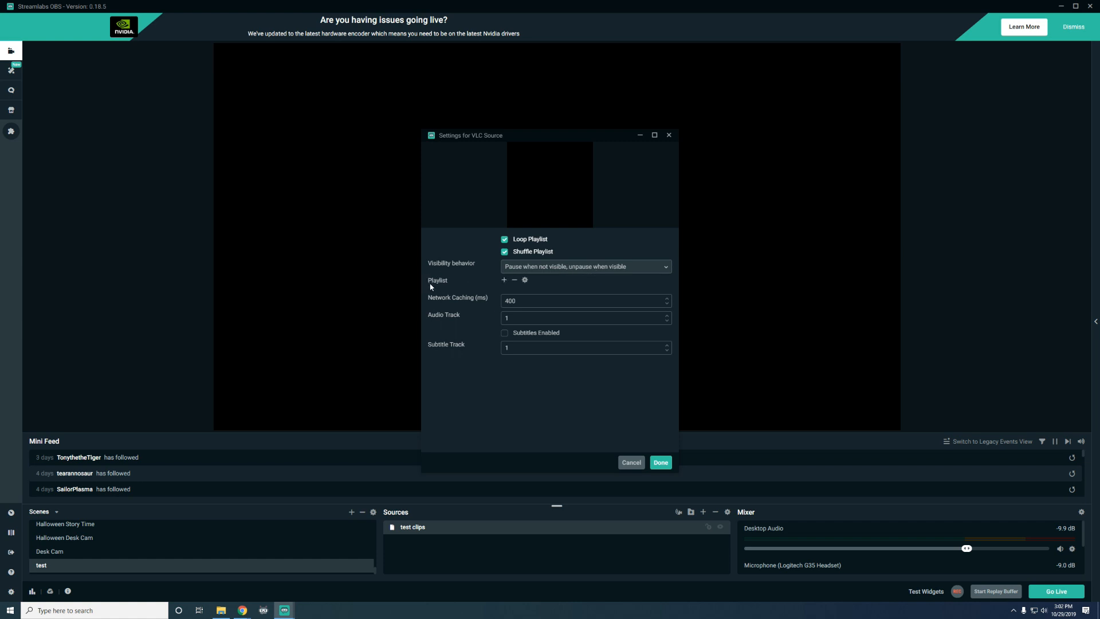
Add the clips folder from Videos to the playlist as a directory
{"action": "left_click", "coordinate": [504, 281]}
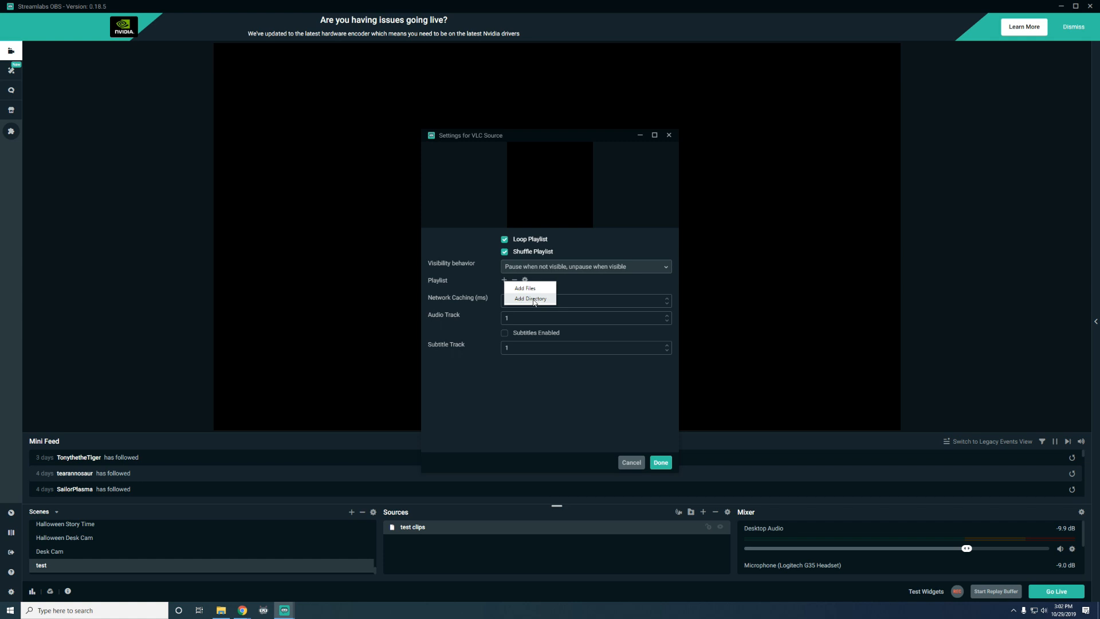
{"action": "left_click", "coordinate": [533, 298]}
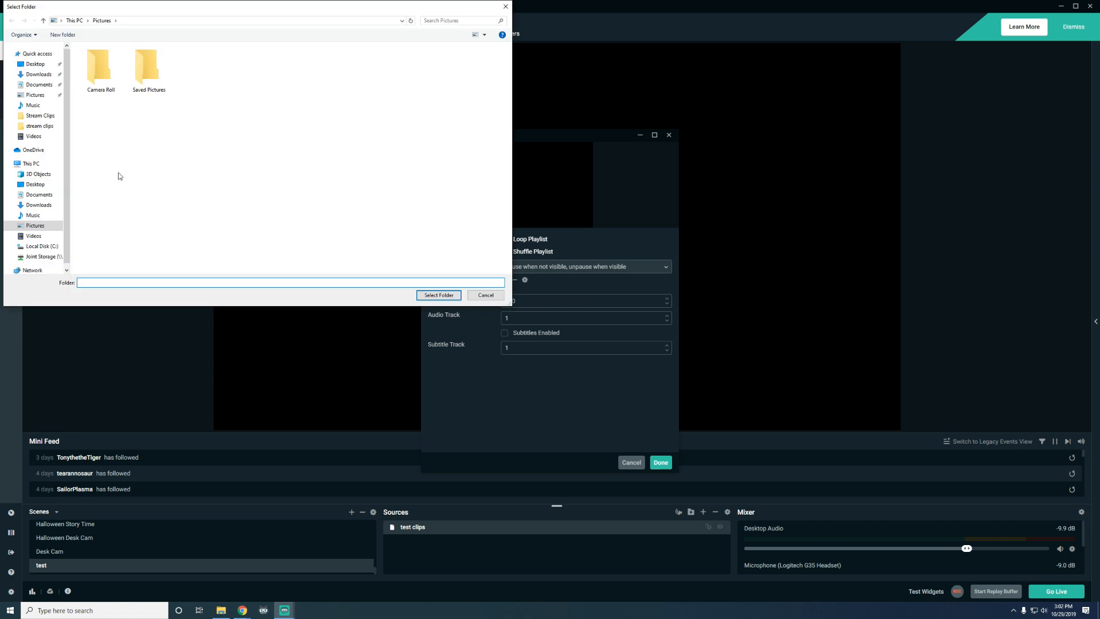
{"action": "left_click", "coordinate": [32, 137]}
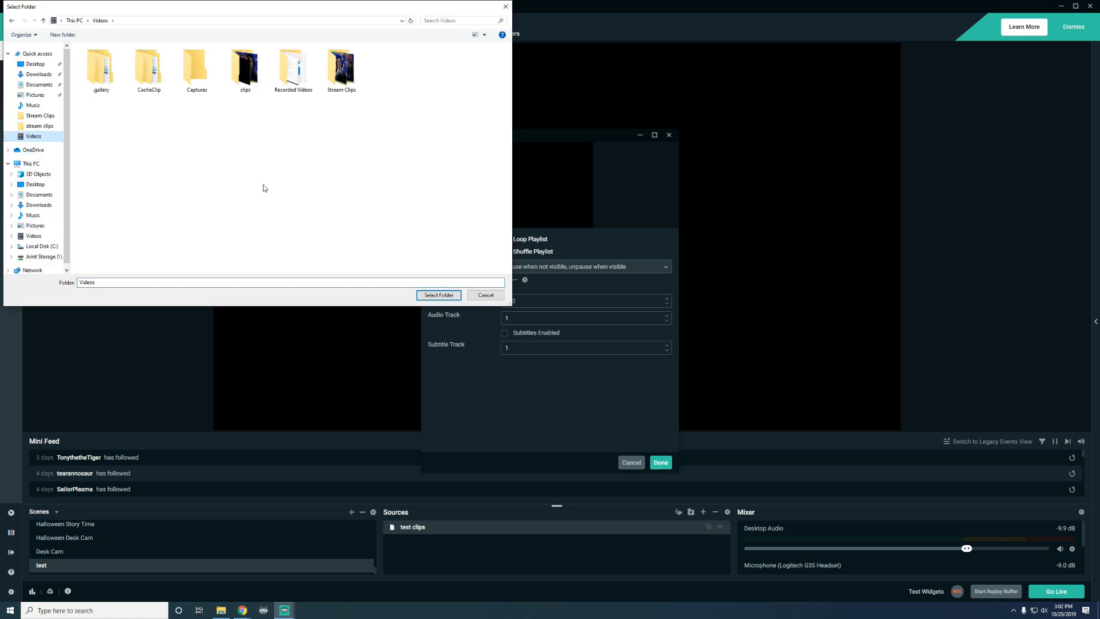
{"action": "left_click", "coordinate": [248, 66]}
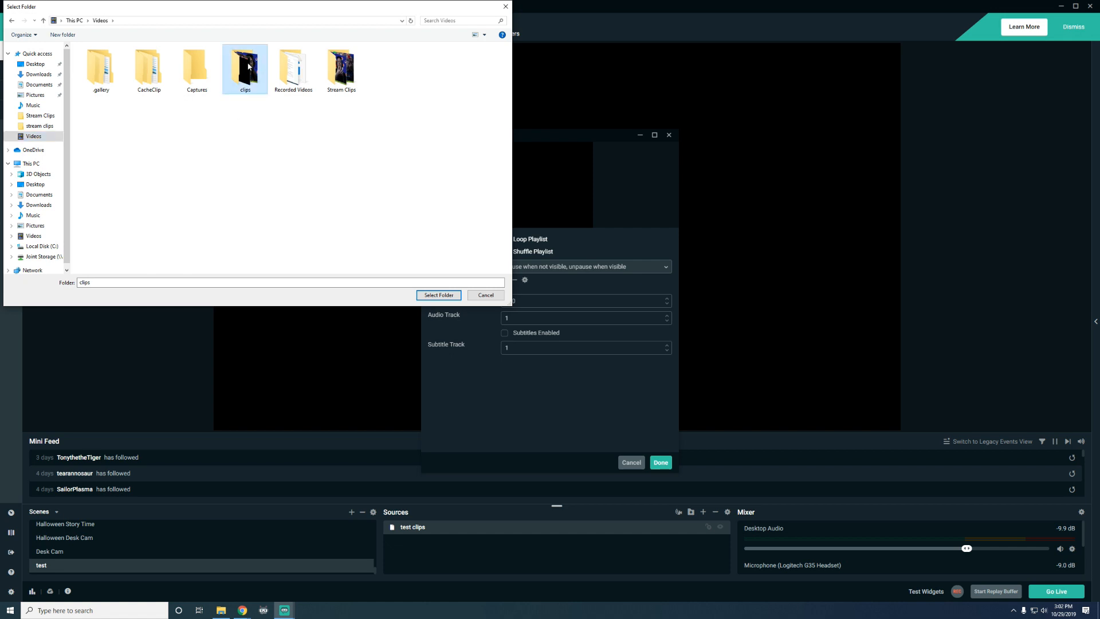
{"action": "left_click", "coordinate": [434, 296]}
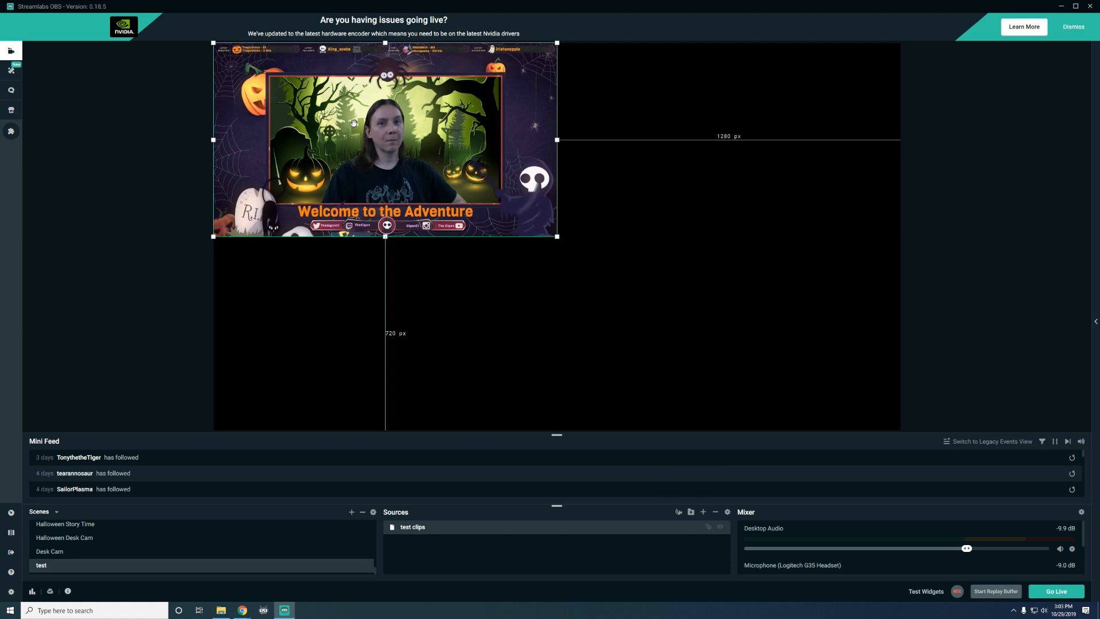
Move the VLC source toward the centre of the canvas
{"action": "left_click_drag", "start_coordinate": [377, 64], "coordinate": [543, 101]}
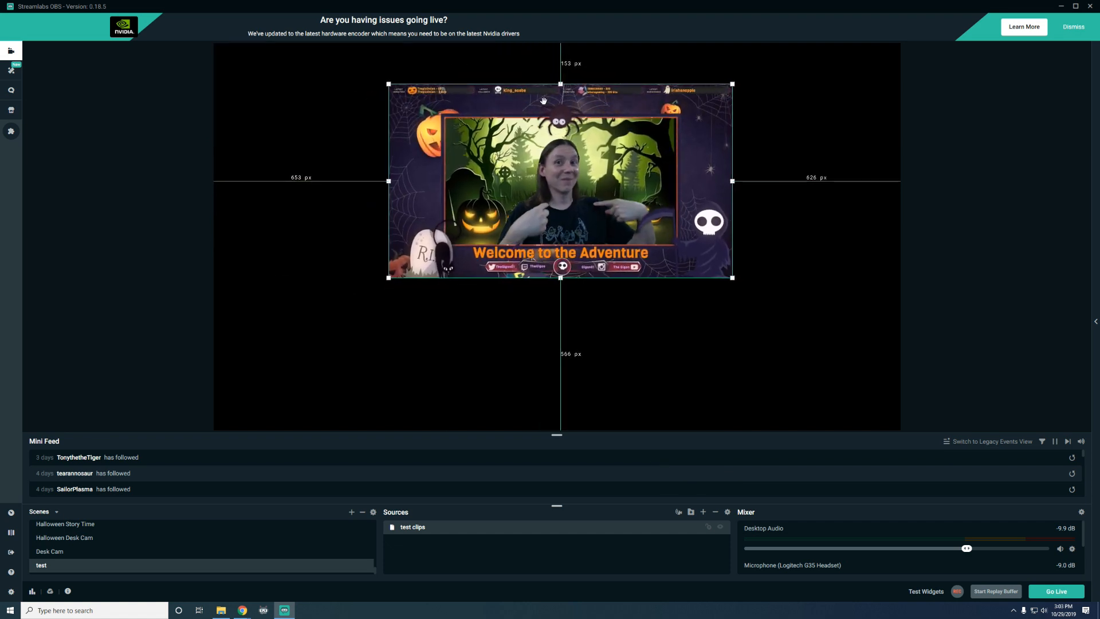